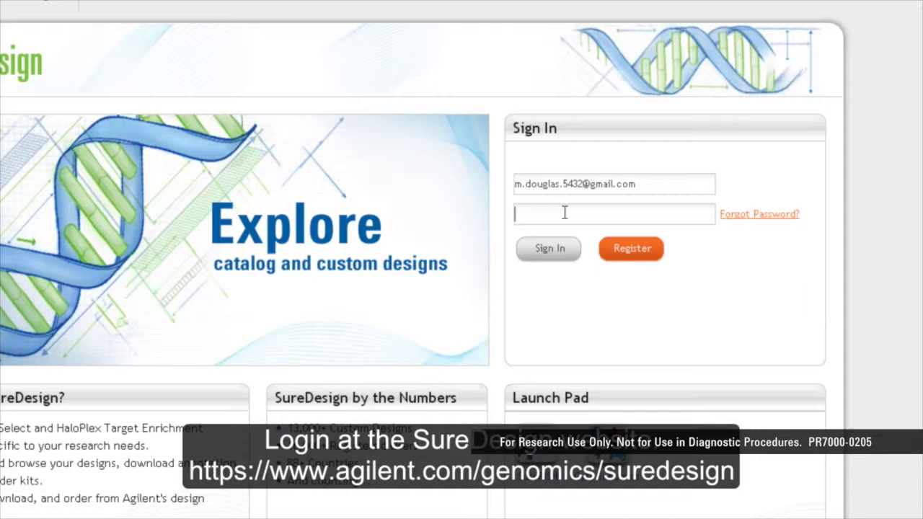
Sign in to the SureDesign site by entering the account password for the prefilled e-mail.
{"action": "type", "text": "********"}
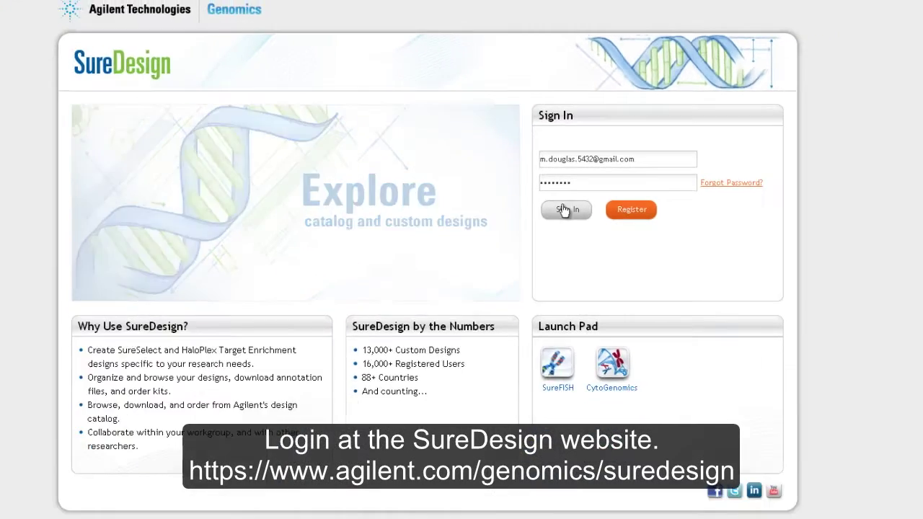
{"action": "left_click", "coordinate": [553, 240]}
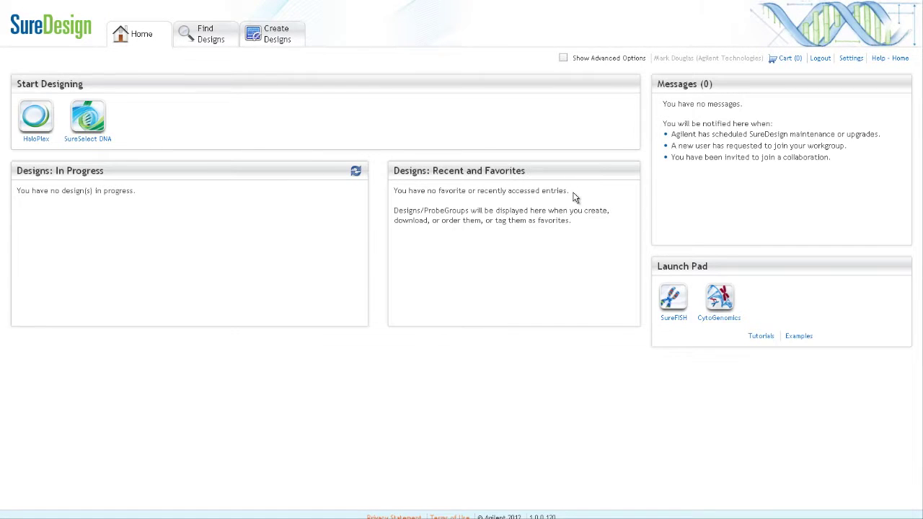
Start a HaloPlex design named 120927_Halo_Demo with platform Illumina and read length 150, and proceed to target definition.
{"action": "mouse_move", "coordinate": [290, 46]}
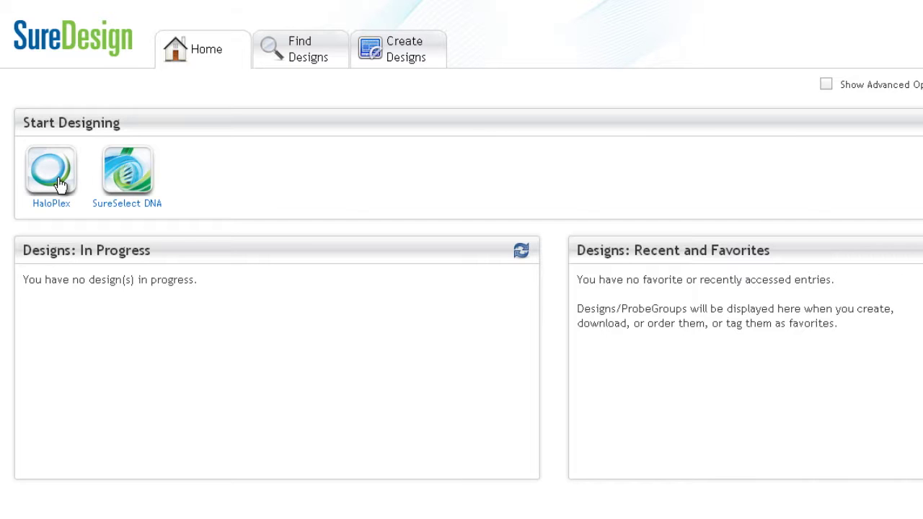
{"action": "left_click", "coordinate": [60, 185]}
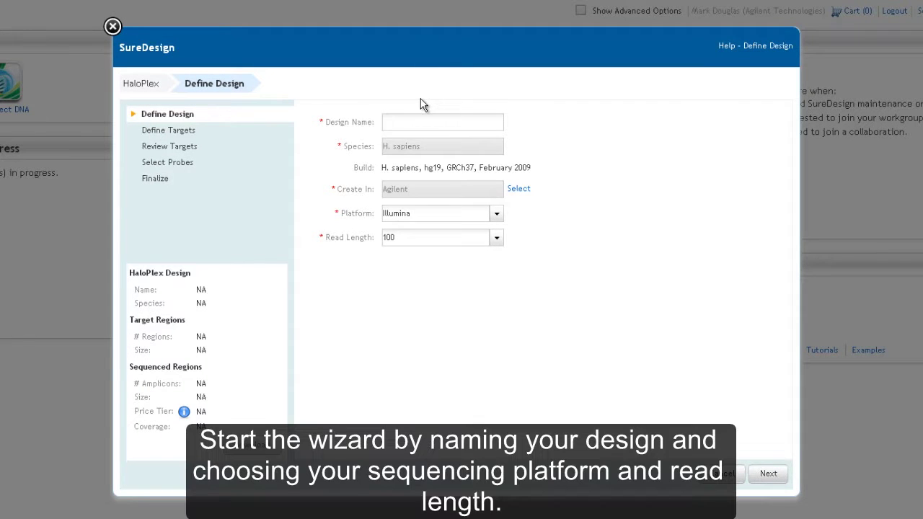
{"action": "type", "text": "120927_Halo_Demo"}
{"action": "left_click", "coordinate": [496, 214]}
{"action": "left_click", "coordinate": [419, 232]}
{"action": "left_click", "coordinate": [497, 242]}
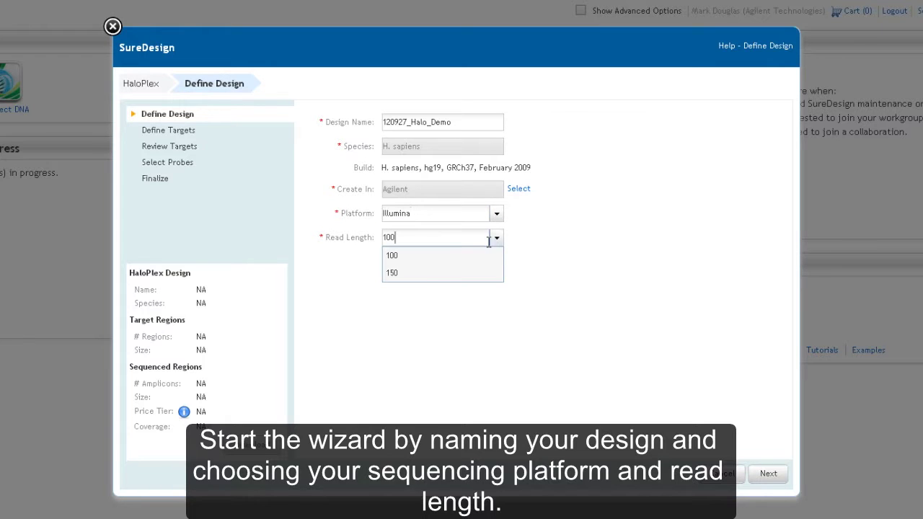
{"action": "left_click", "coordinate": [408, 271]}
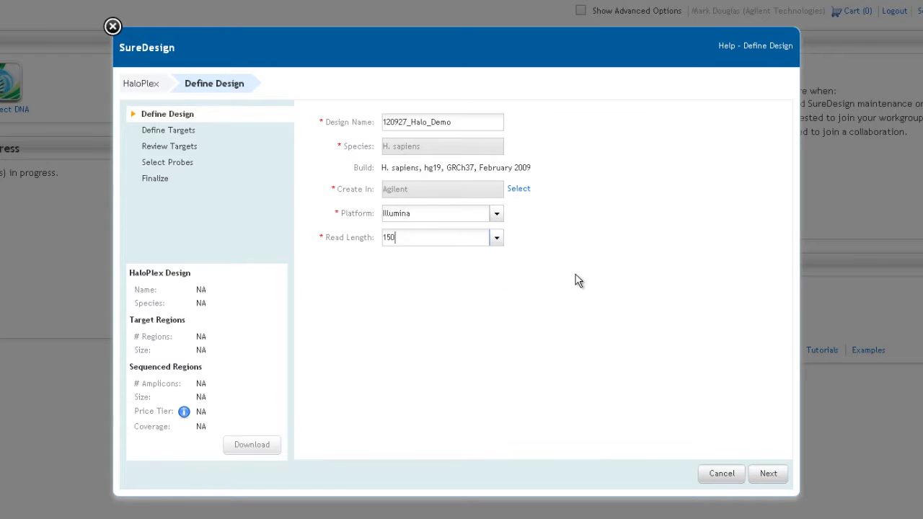
{"action": "left_click", "coordinate": [764, 475]}
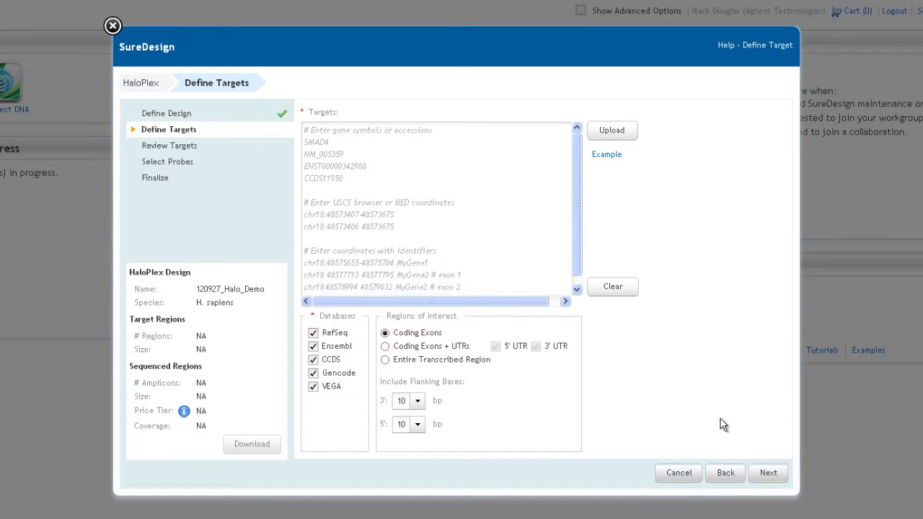
Upload CancerGenes.txt as the target list and submit it for review with the default databases and regions of interest.
{"action": "left_click", "coordinate": [605, 130]}
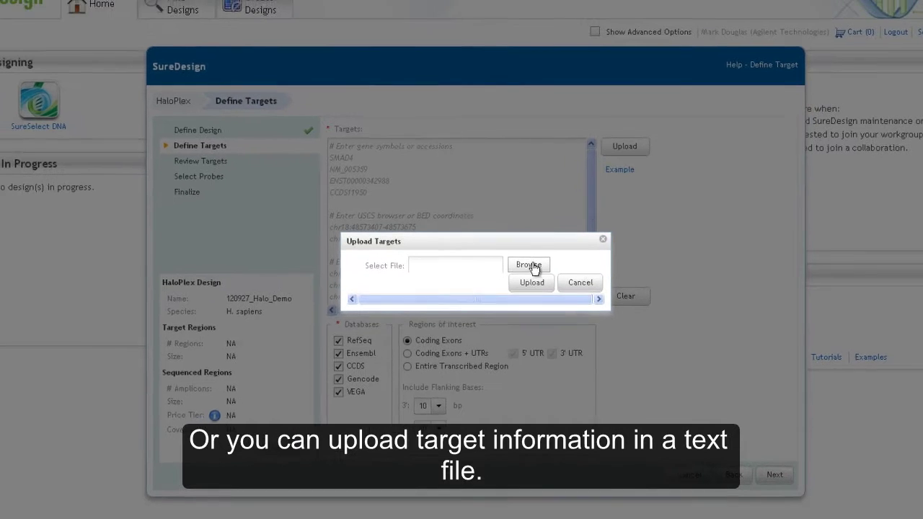
{"action": "left_click", "coordinate": [532, 266]}
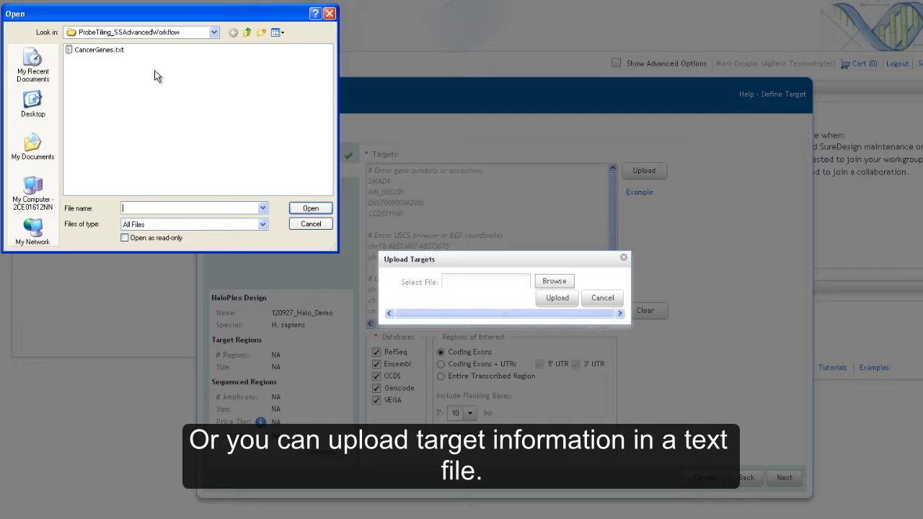
{"action": "left_click", "coordinate": [119, 51]}
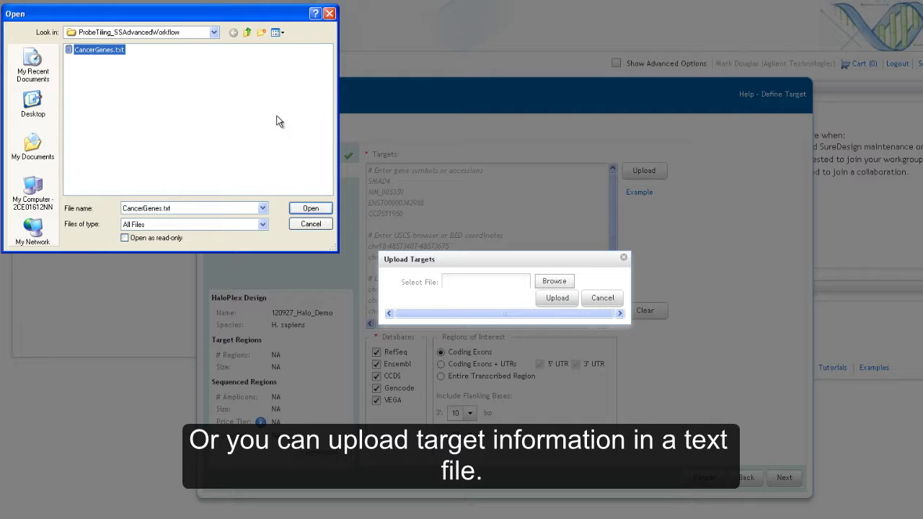
{"action": "left_click", "coordinate": [308, 210]}
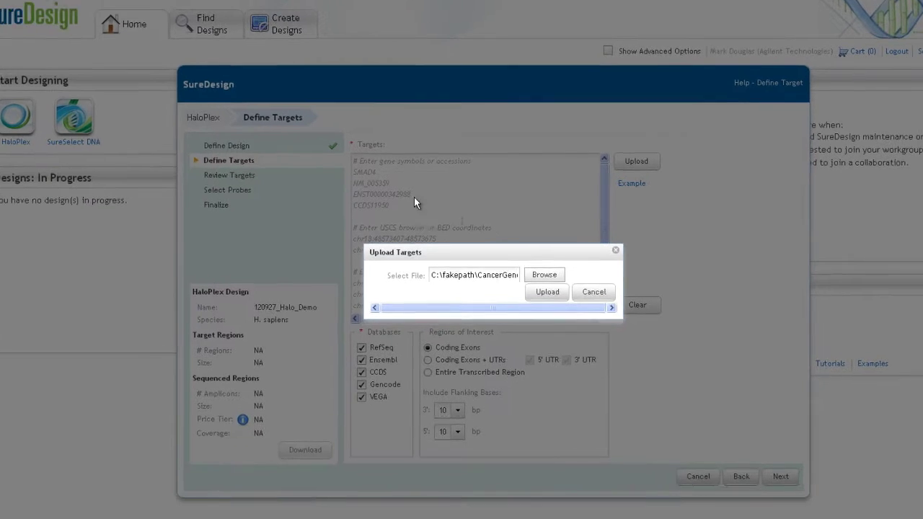
{"action": "left_click", "coordinate": [513, 273]}
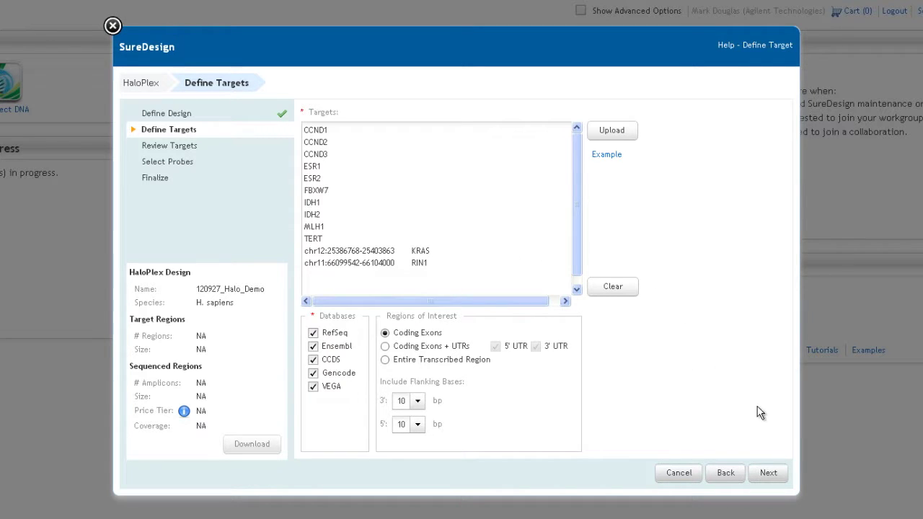
{"action": "left_click", "coordinate": [768, 473]}
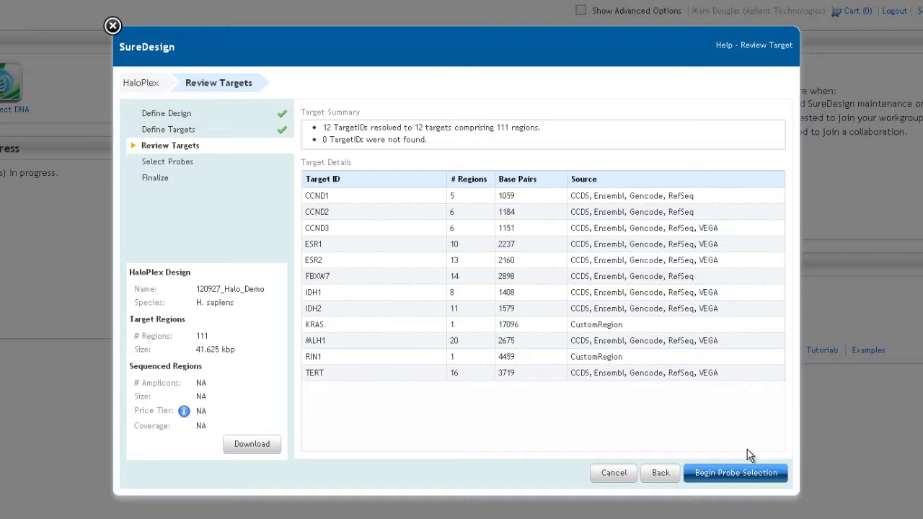
Begin probe selection without additional notification e-mail addresses and close the design wizard.
{"action": "left_click", "coordinate": [759, 475]}
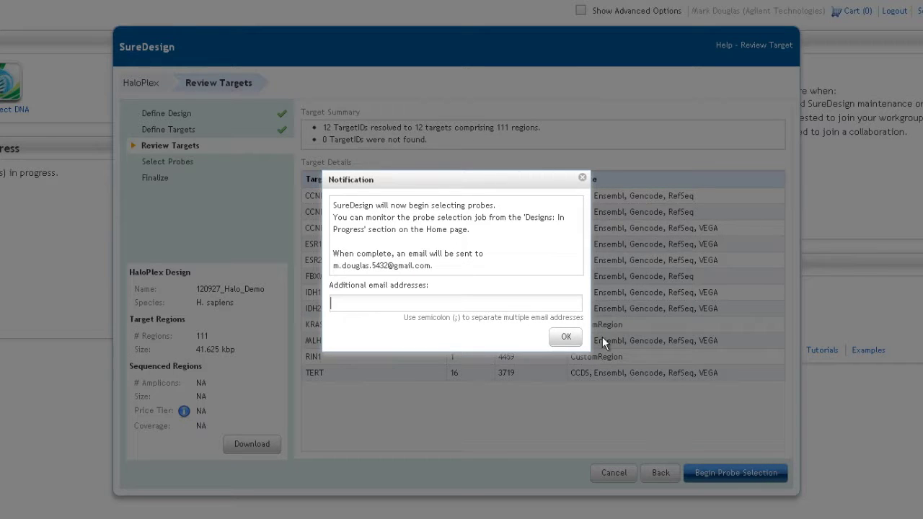
{"action": "left_click", "coordinate": [560, 336]}
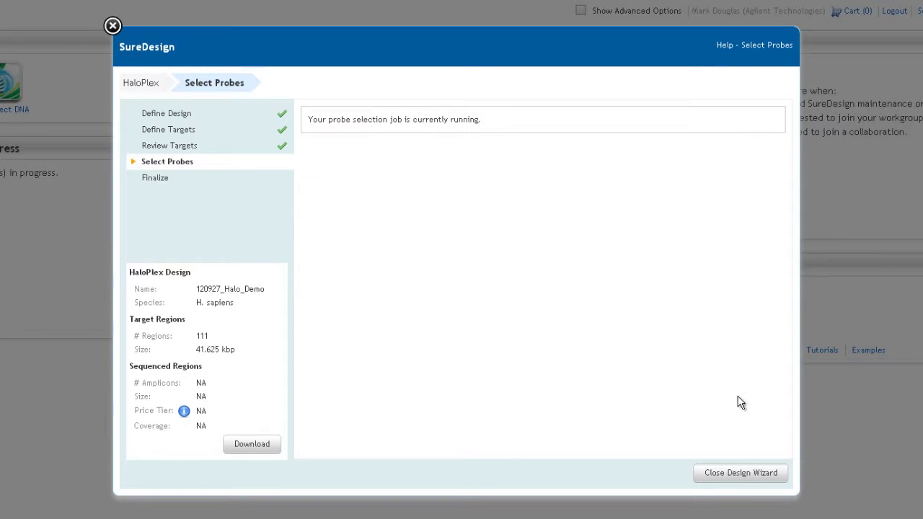
{"action": "left_click", "coordinate": [746, 469]}
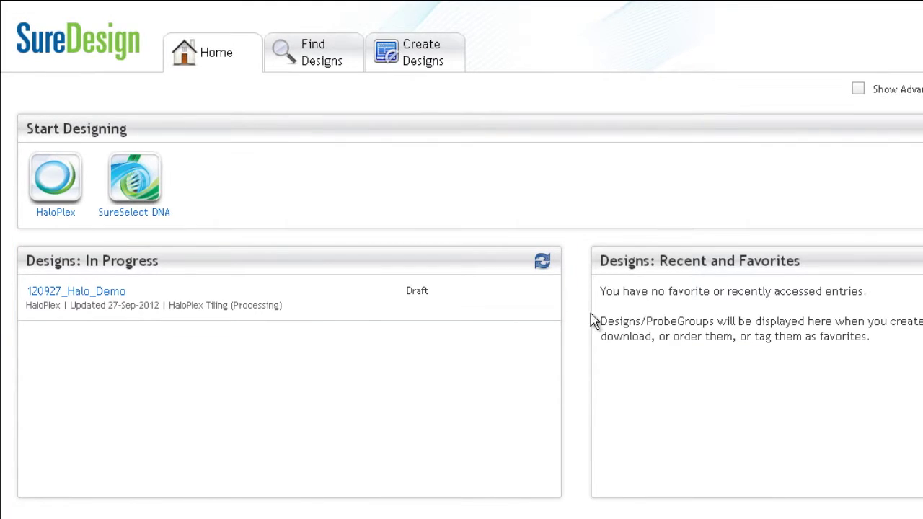
Refresh and reopen the in-progress 120927_Halo_Demo design, and download all its design files as a zip into the SureDesignDemo folder.
{"action": "left_click", "coordinate": [542, 262]}
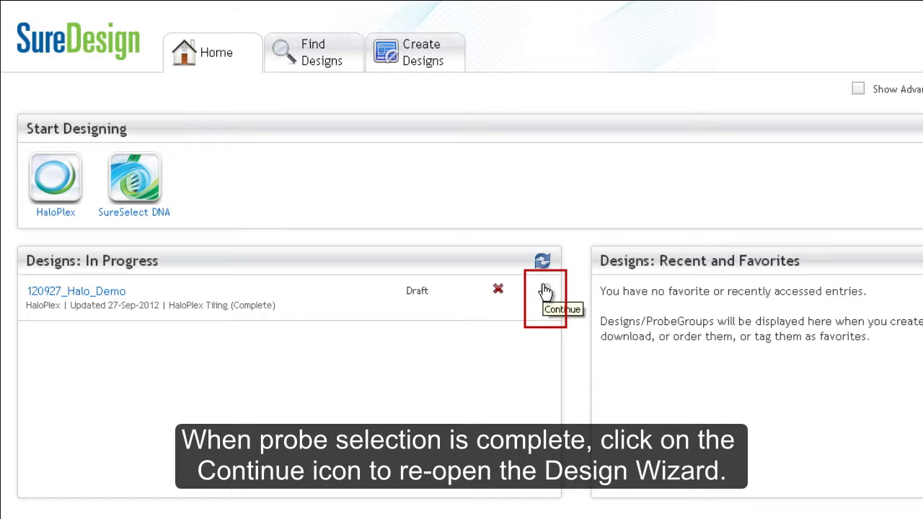
{"action": "left_click", "coordinate": [546, 290]}
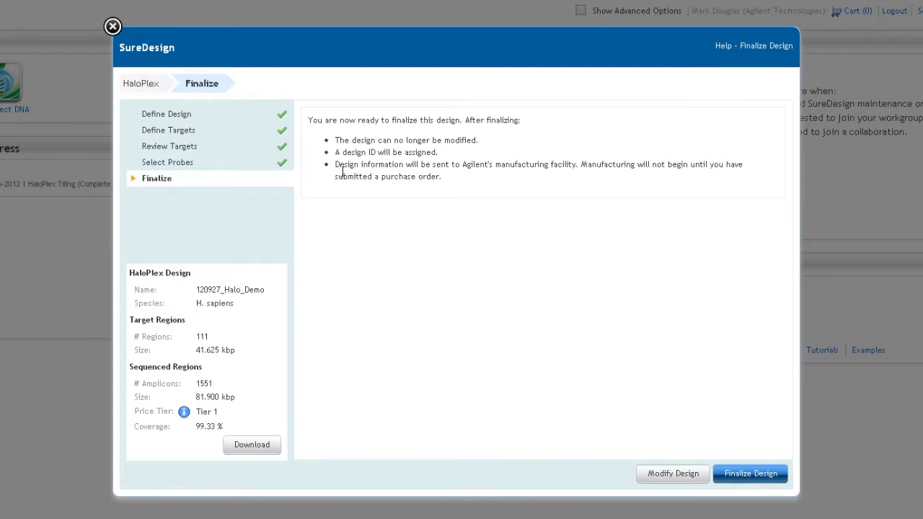
{"action": "left_click", "coordinate": [252, 446]}
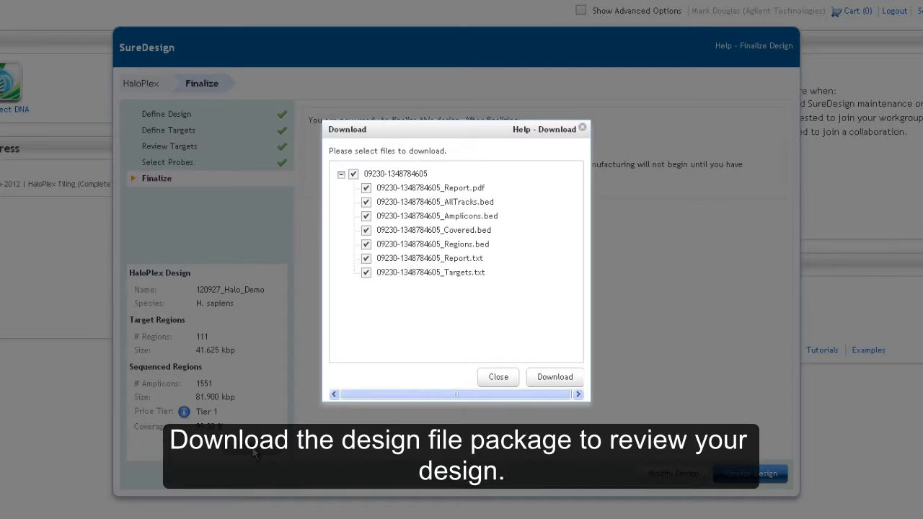
{"action": "left_click", "coordinate": [557, 377]}
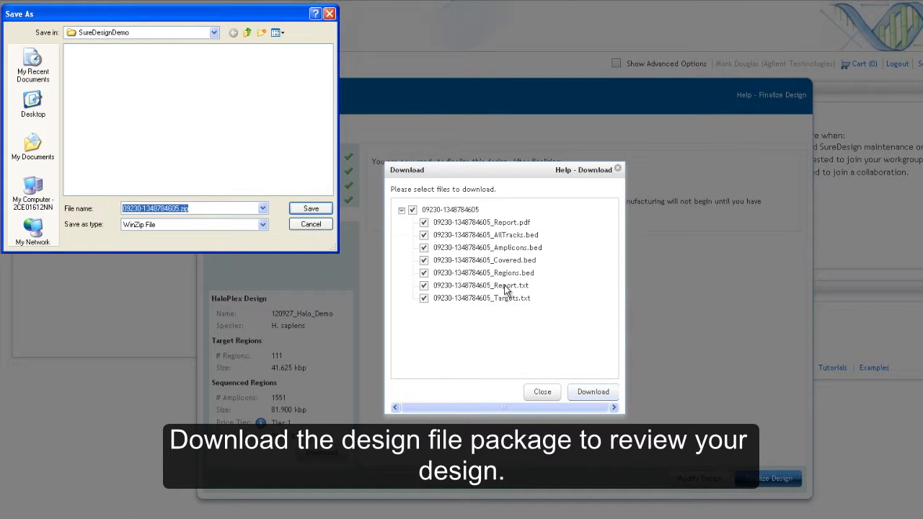
{"action": "left_click", "coordinate": [311, 209]}
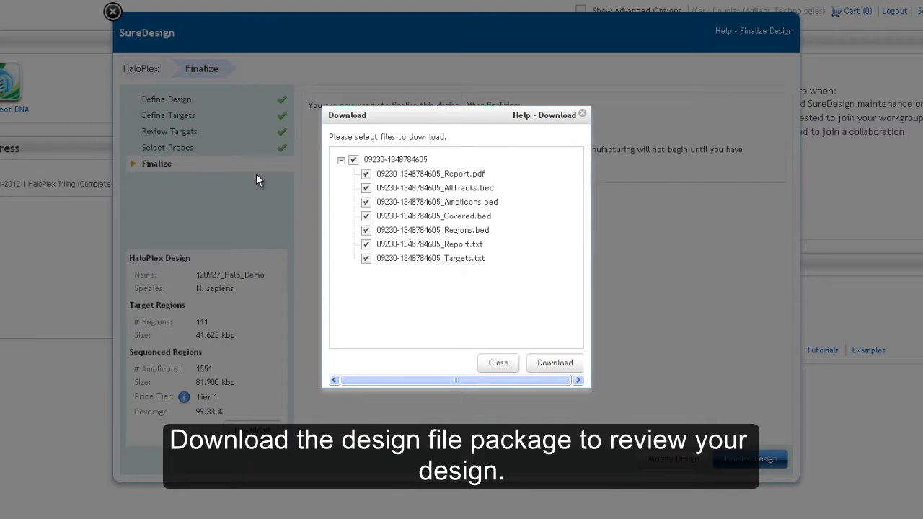
{"action": "left_click", "coordinate": [498, 364]}
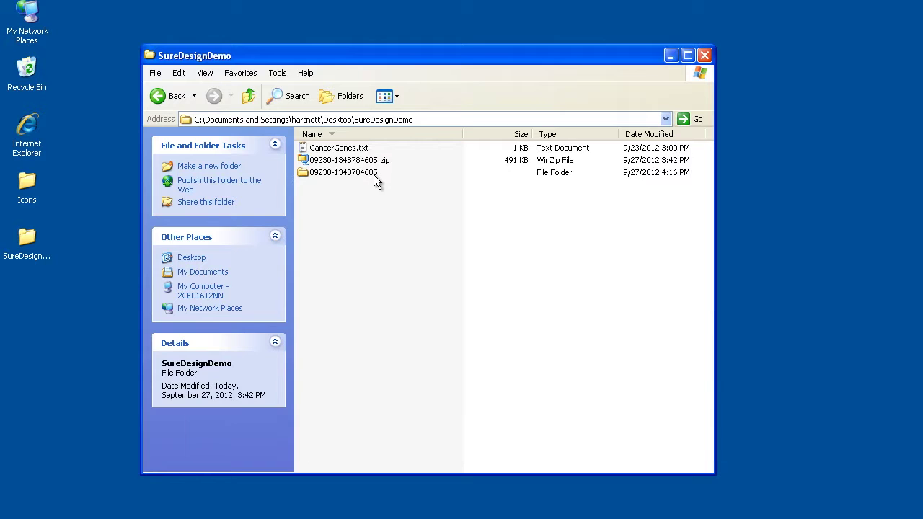
Open the PDF report from the extracted design folder and review its design information and second page.
{"action": "double_click", "coordinate": [375, 176]}
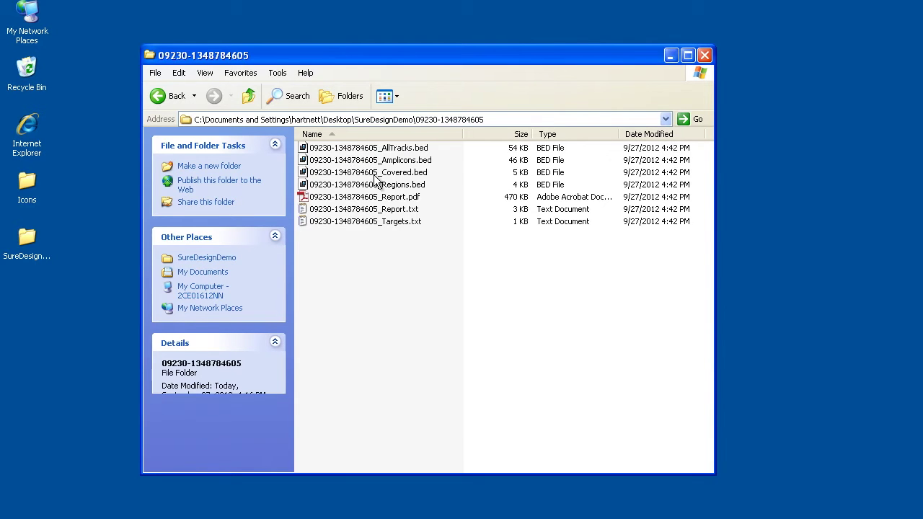
{"action": "double_click", "coordinate": [418, 200]}
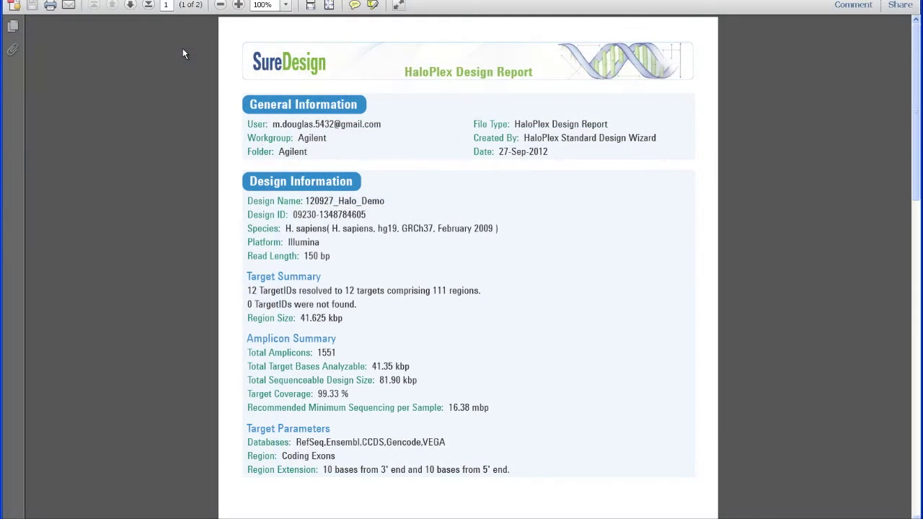
{"action": "left_click", "coordinate": [130, 6]}
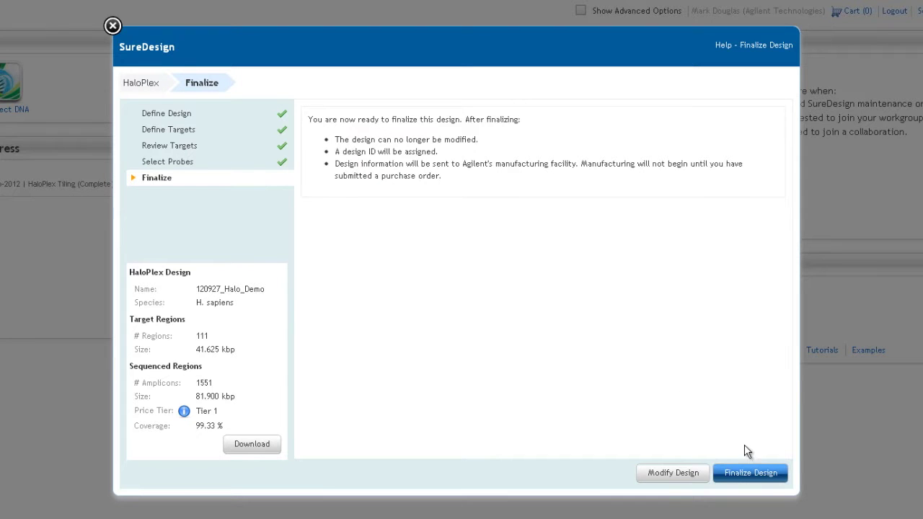
Finalize the HaloPlex design and fill in its order with quantity 10 and sample size 96.
{"action": "left_click", "coordinate": [750, 474]}
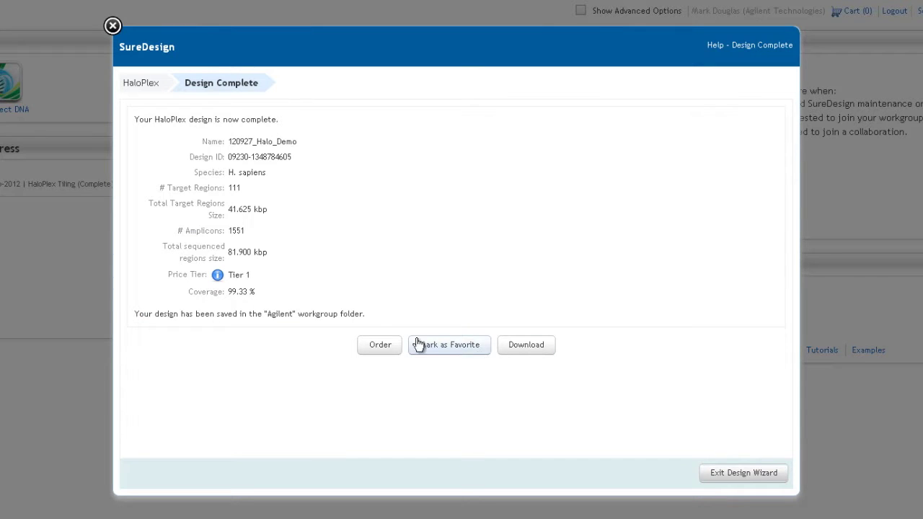
{"action": "left_click", "coordinate": [381, 345]}
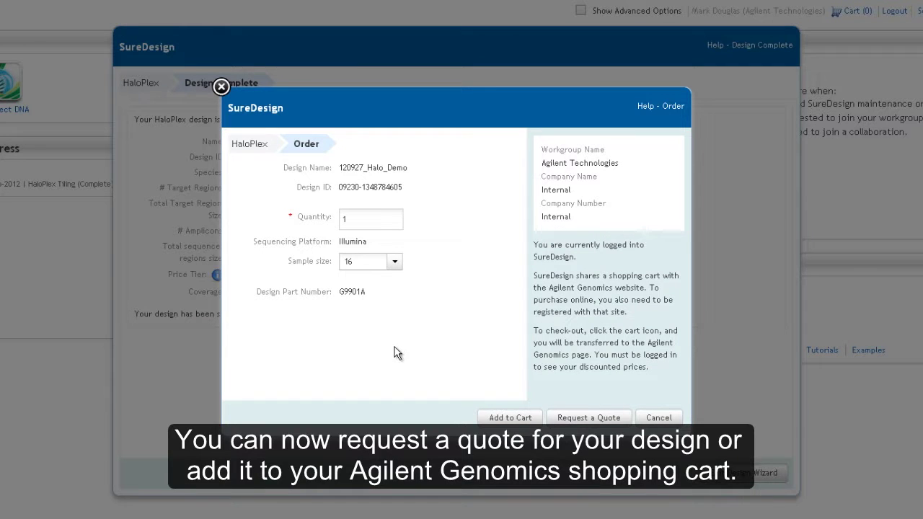
{"action": "left_click", "coordinate": [346, 219]}
{"action": "type", "text": "0"}
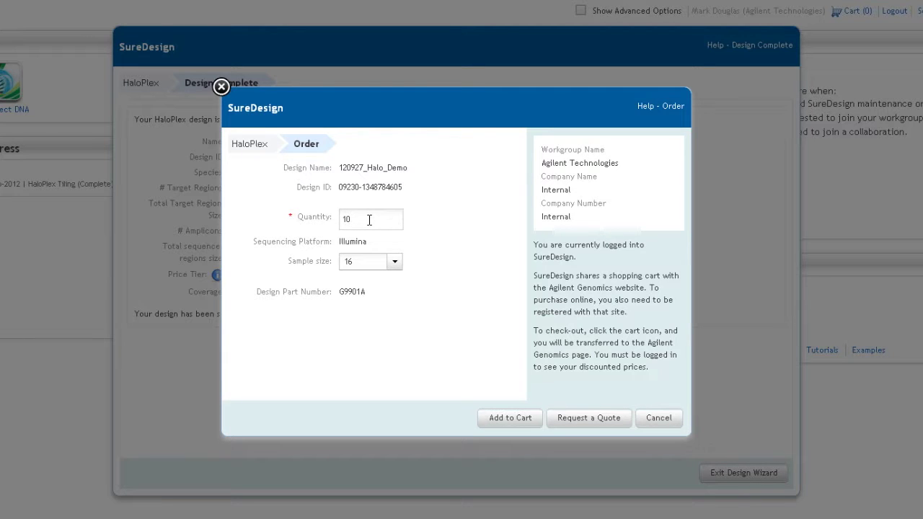
{"action": "left_click", "coordinate": [394, 262]}
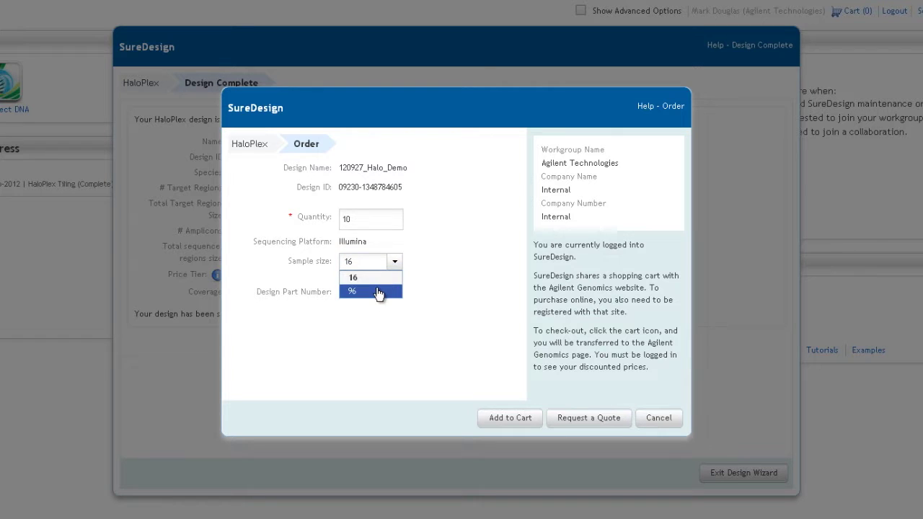
{"action": "left_click", "coordinate": [376, 291]}
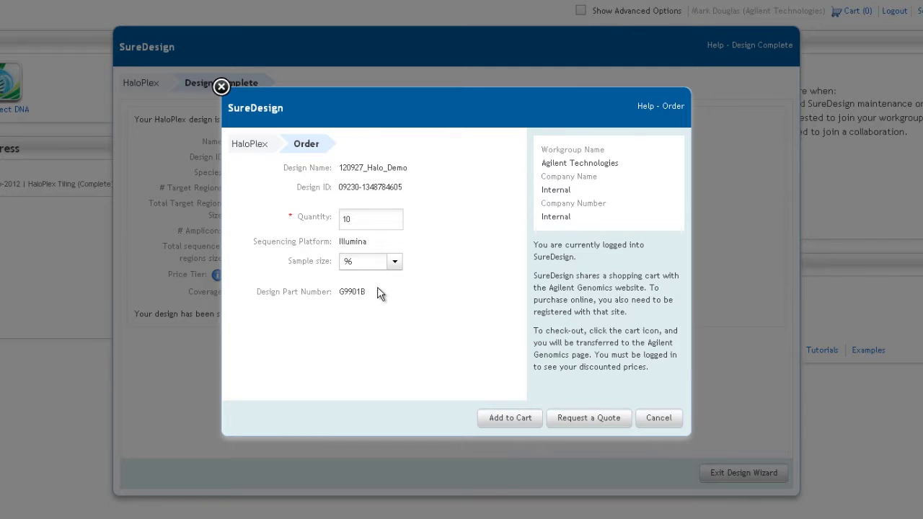
Request a quote for the order and exit the design wizard to the home page.
{"action": "left_click", "coordinate": [589, 419]}
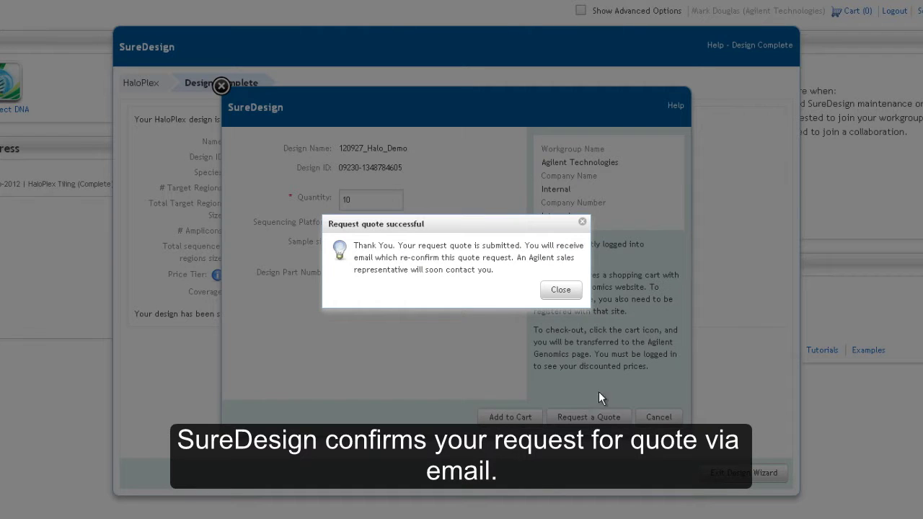
{"action": "left_click", "coordinate": [561, 290]}
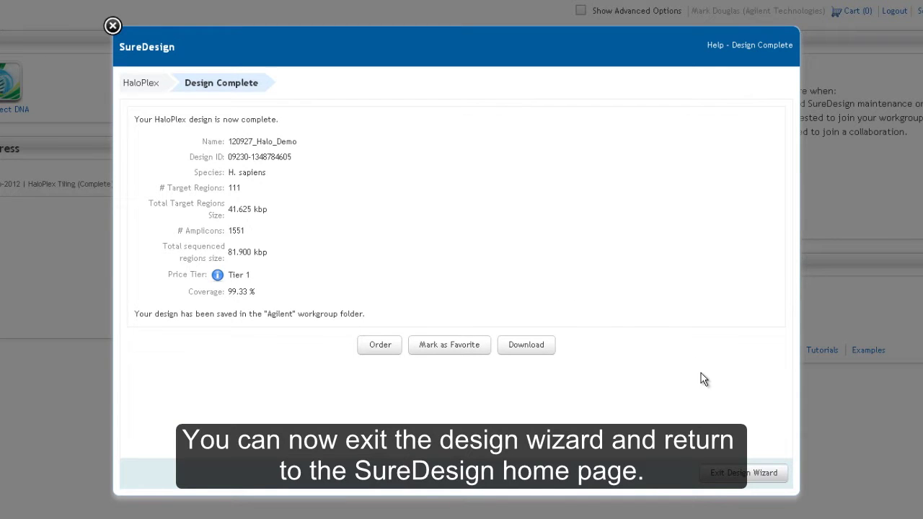
{"action": "left_click", "coordinate": [718, 473]}
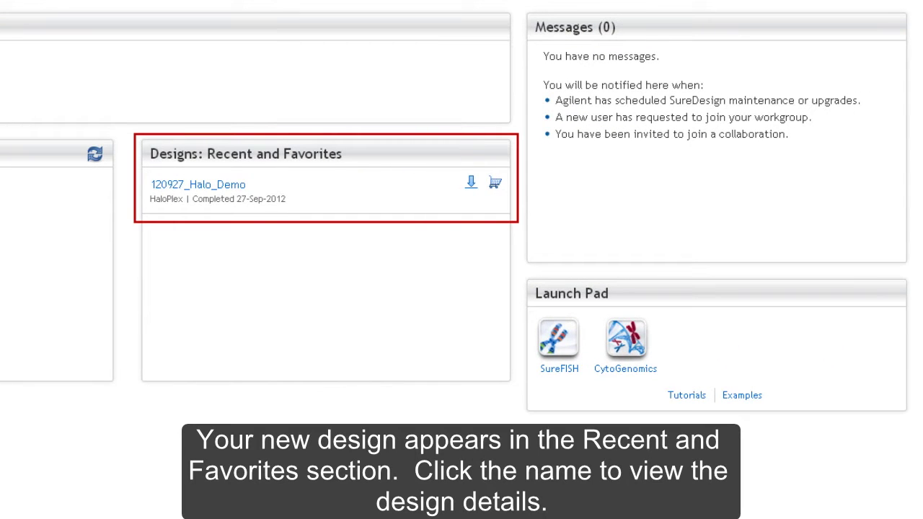